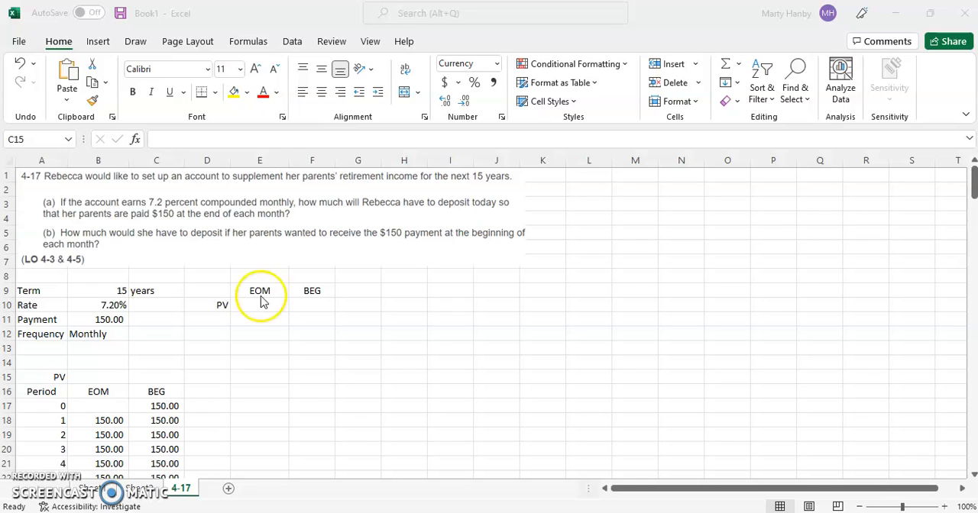
# Step: Start a PV formula in E10 under EOM, using B10/12 as the monthly rate
pyautogui.click(256, 306)
pyautogui.click(256, 305)
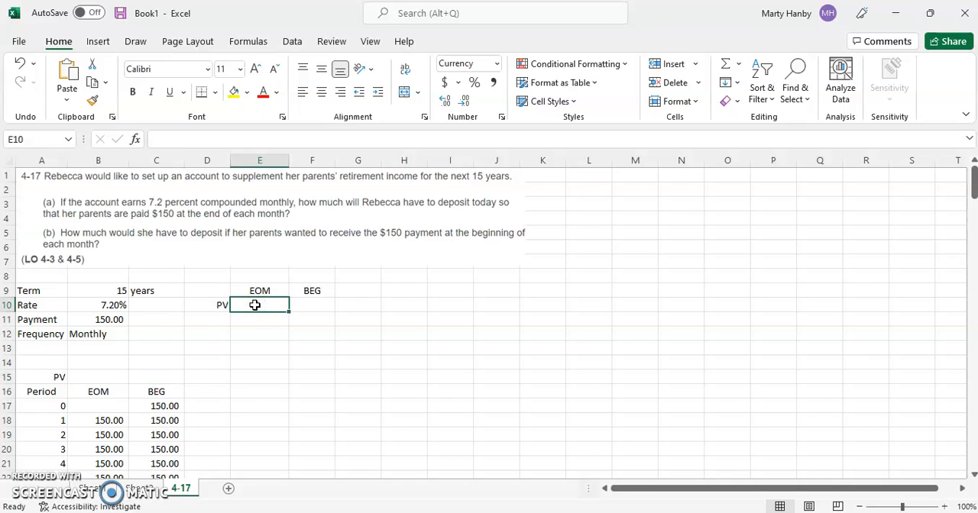
pyautogui.write('=')
pyautogui.click(263, 305)
pyautogui.press('BackSpace')
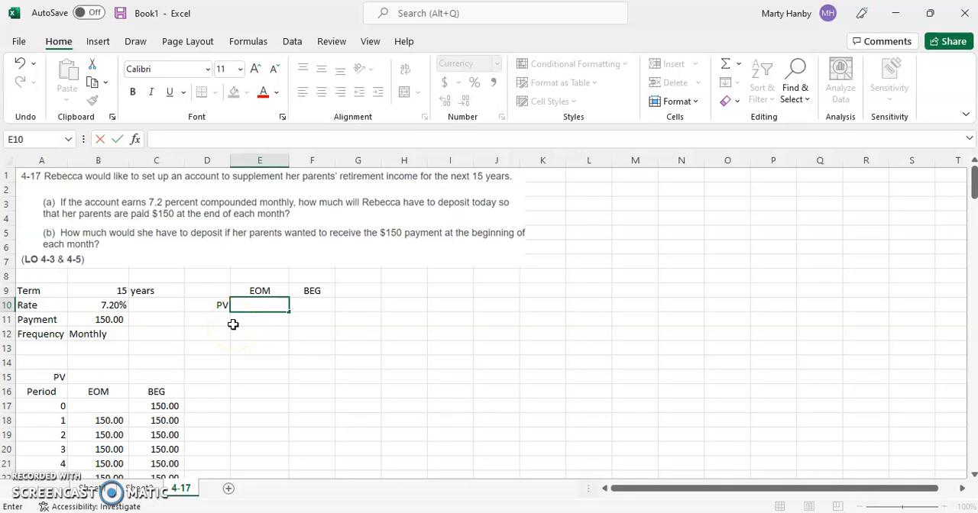
pyautogui.press('BackSpace')
pyautogui.write('=pv(')
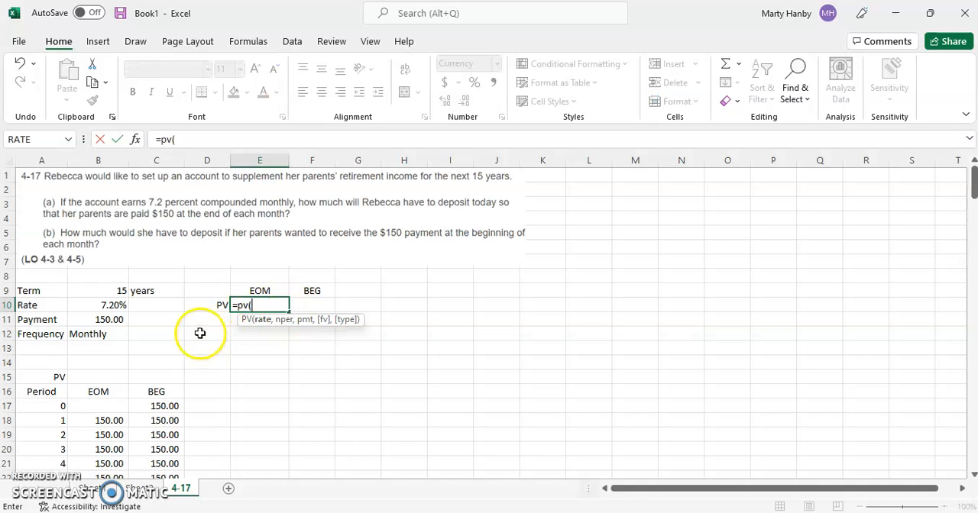
pyautogui.click(110, 307)
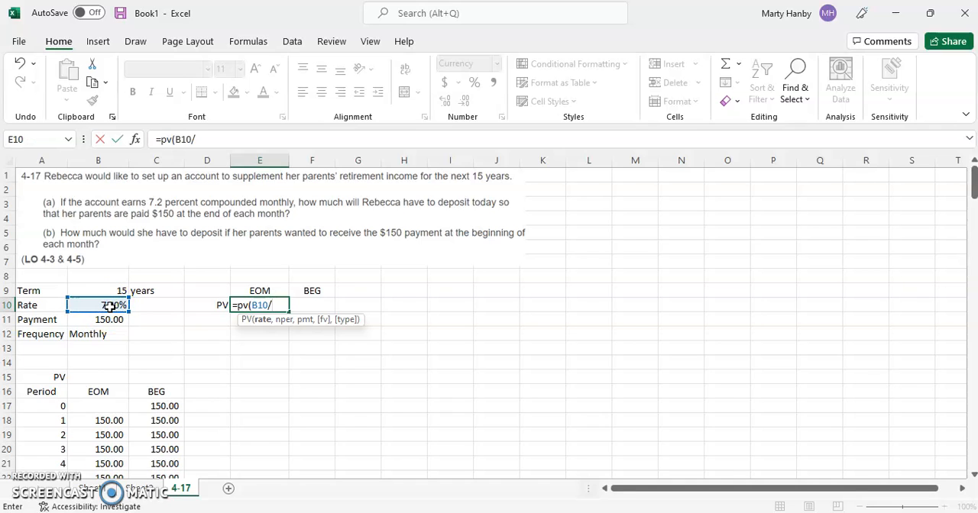
pyautogui.write('/12,')
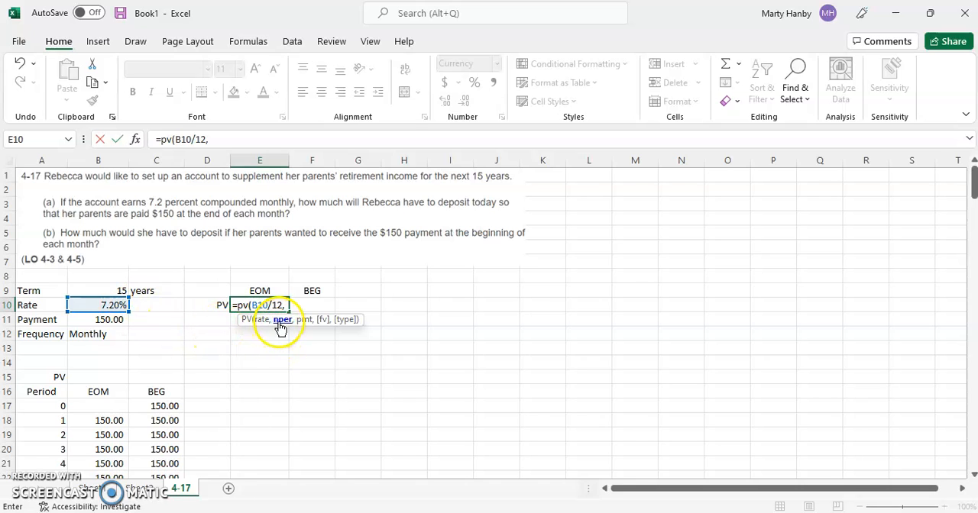
# Step: Complete the PV formula in E10 with B9*12 periods, payment B11, future value 0 and type 0 for end of period
pyautogui.click(118, 291)
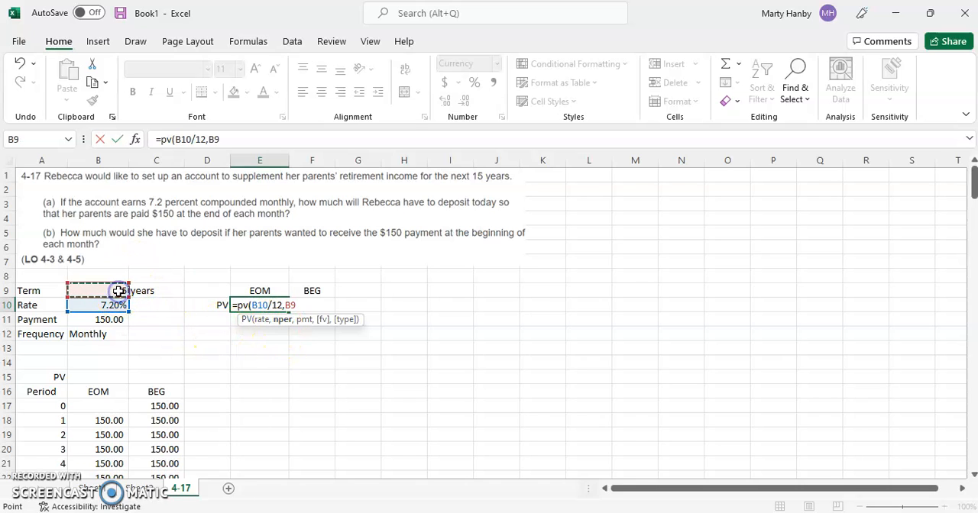
pyautogui.write('*')
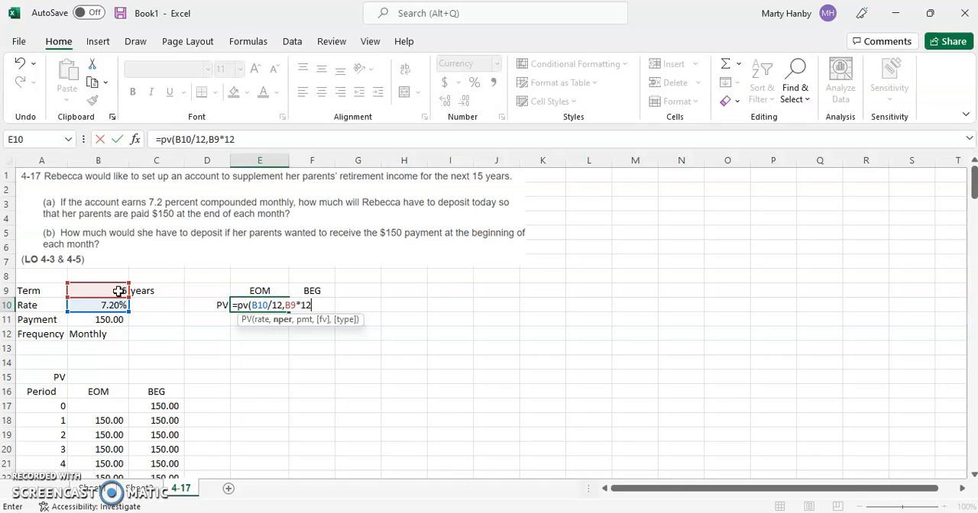
pyautogui.write('12,')
pyautogui.click(103, 320)
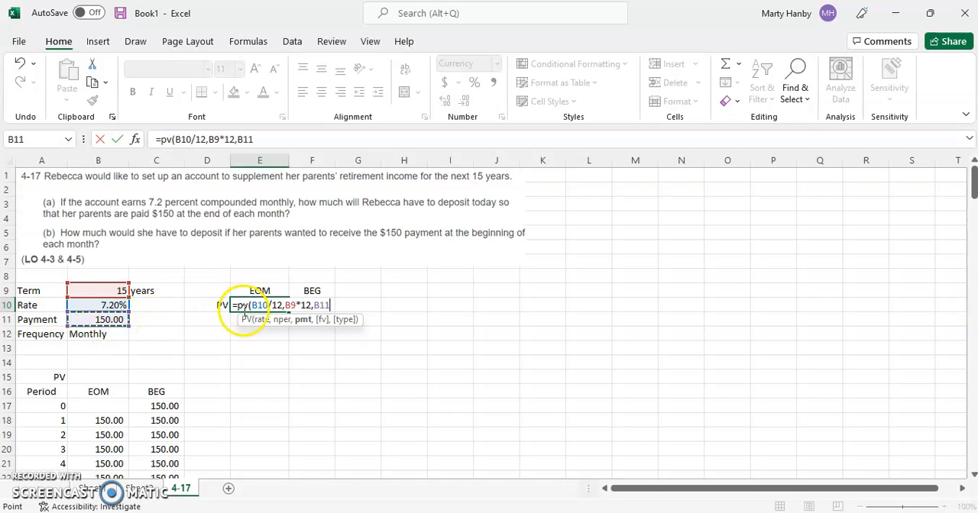
pyautogui.write(',')
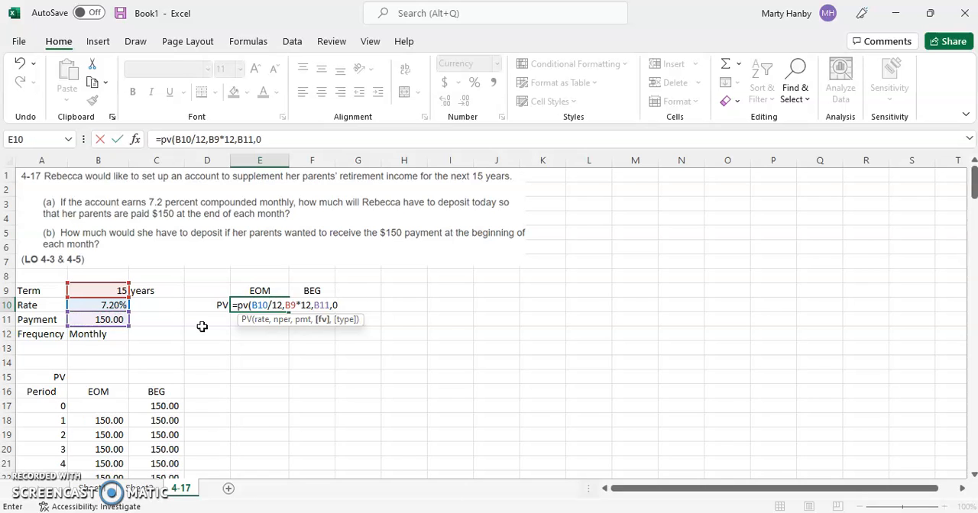
pyautogui.write('0,')
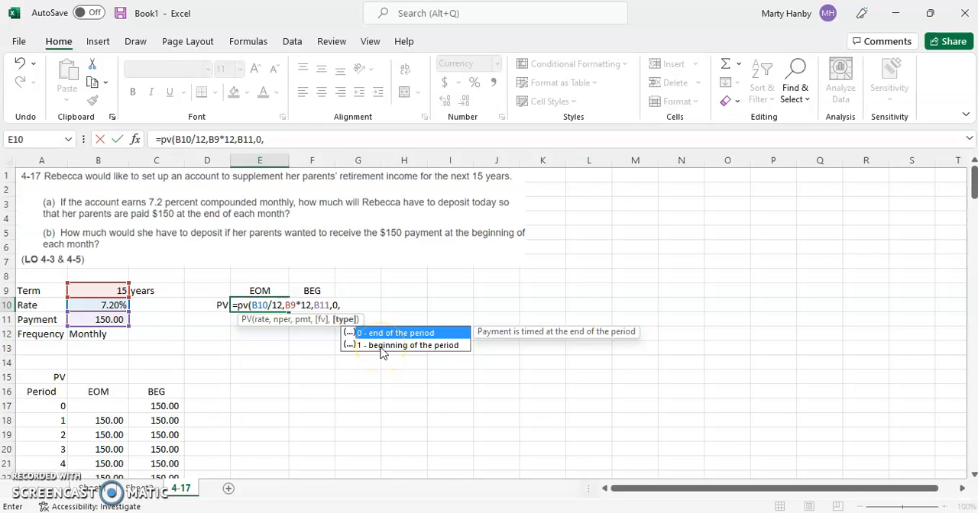
pyautogui.write('0)')
pyautogui.press('Return')
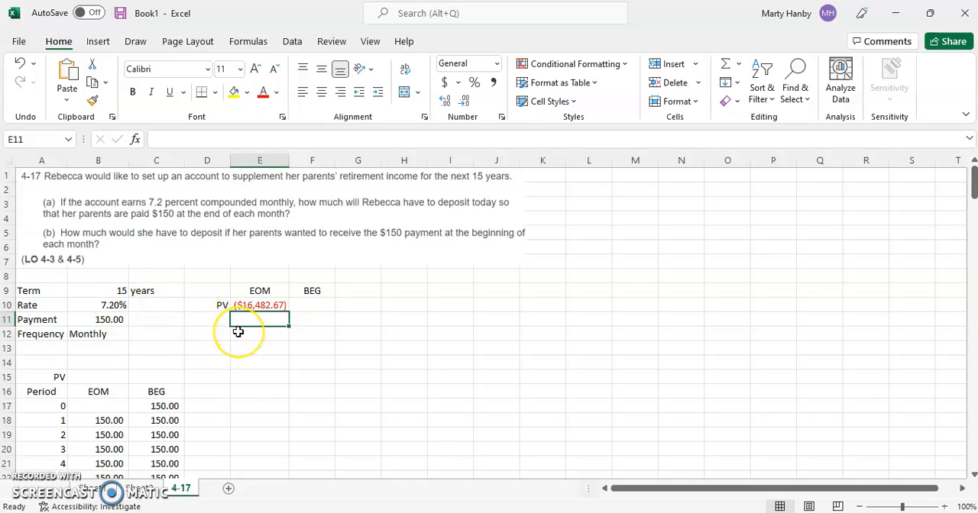
# Step: Enter the formula =E10*(1+B10/12) in E11 to convert the end-of-month present value to beginning-of-month
pyautogui.write('=')
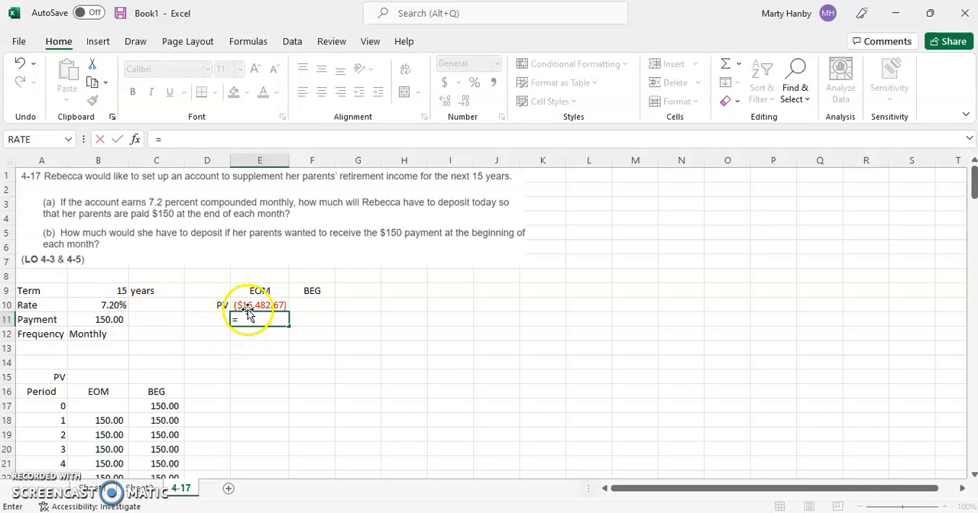
pyautogui.click(253, 305)
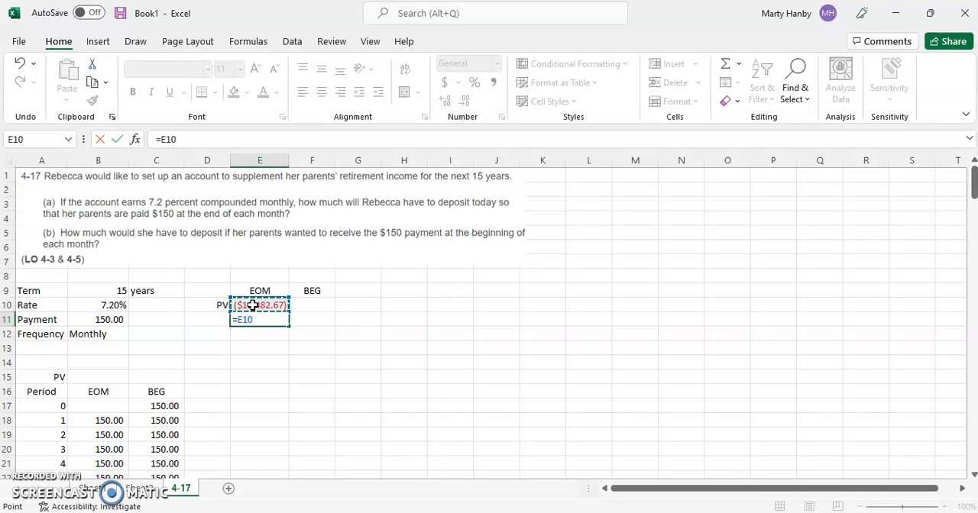
pyautogui.write('*(1+')
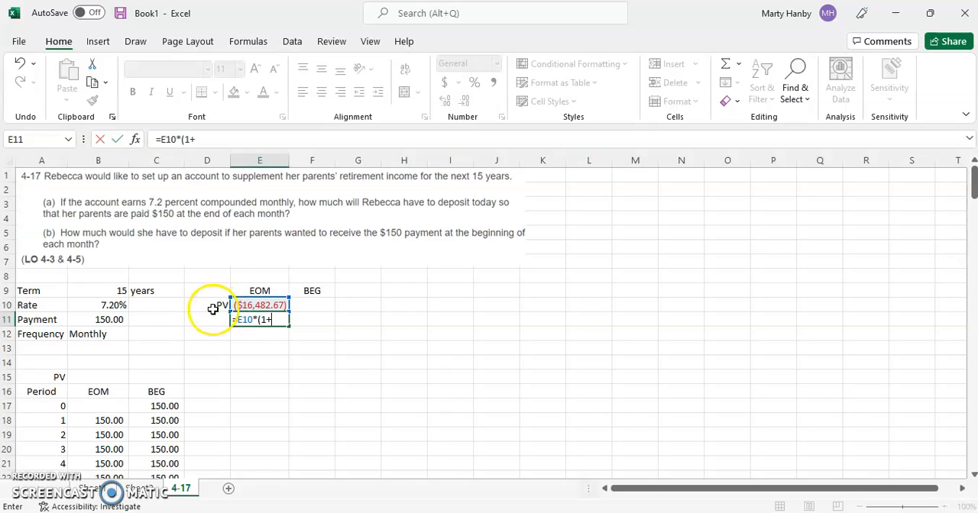
pyautogui.click(108, 305)
pyautogui.write('/12')
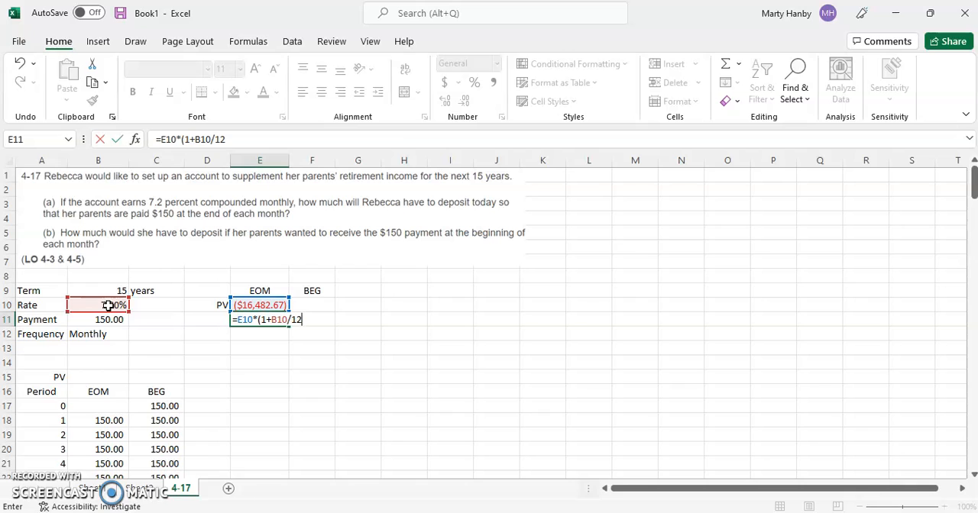
pyautogui.write(')')
pyautogui.press('Return')
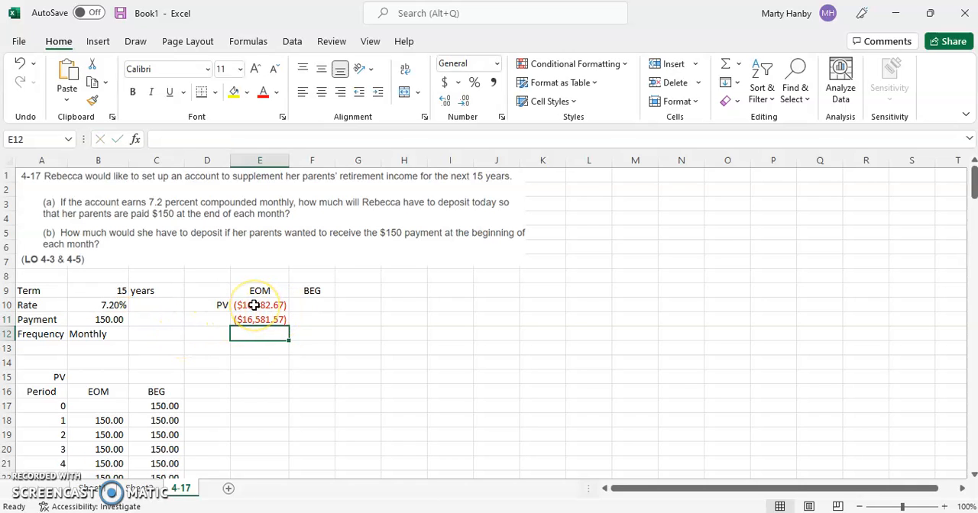
# Step: Copy the PV formula text from E10 into F10 with its references intact, and autofit column F
pyautogui.click(255, 305)
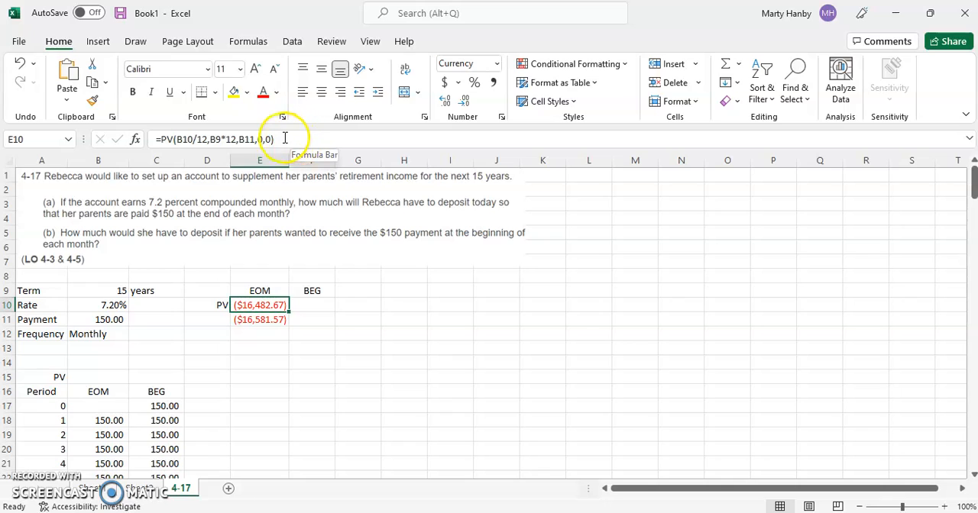
pyautogui.moveTo(276, 141); pyautogui.dragTo(157, 134)
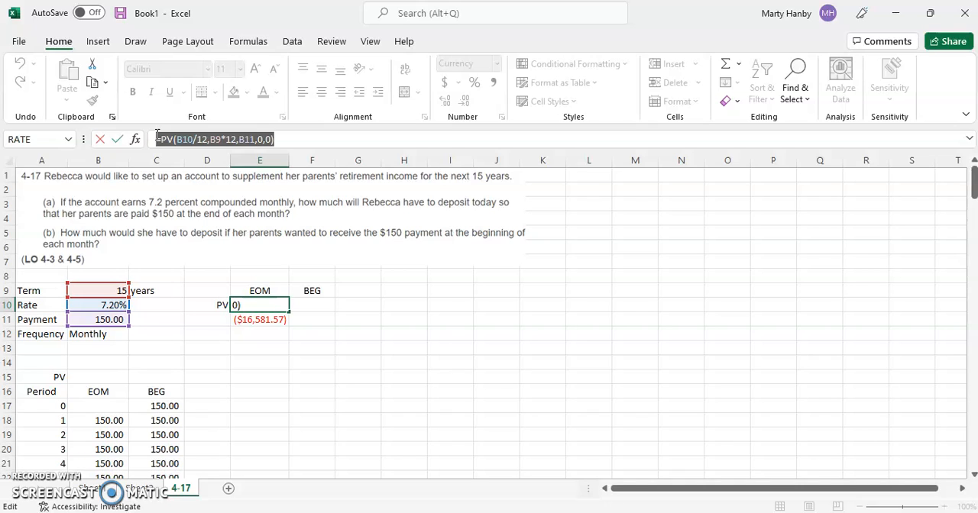
pyautogui.hotkey('ctrl', 'c')
pyautogui.press('Return')
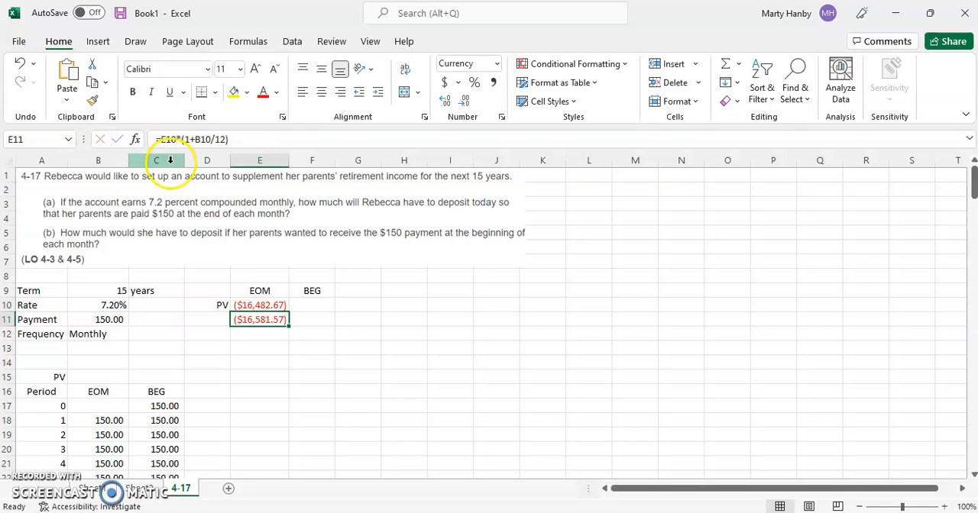
pyautogui.click(307, 308)
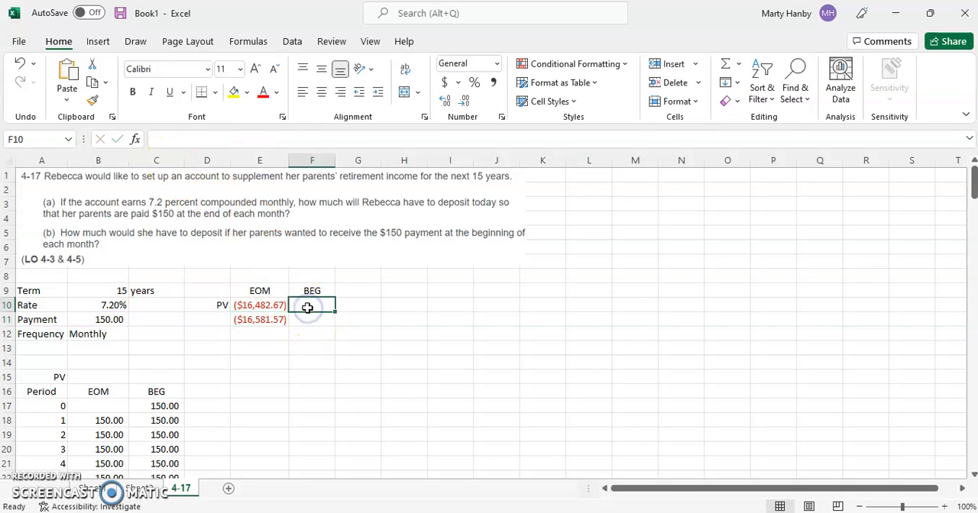
pyautogui.hotkey('ctrl', 'v')
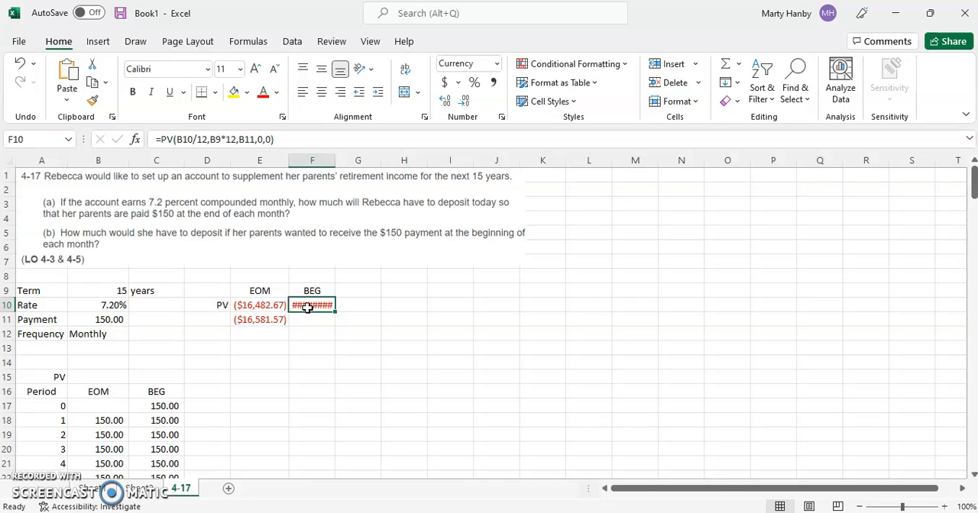
pyautogui.doubleClick(334, 160)
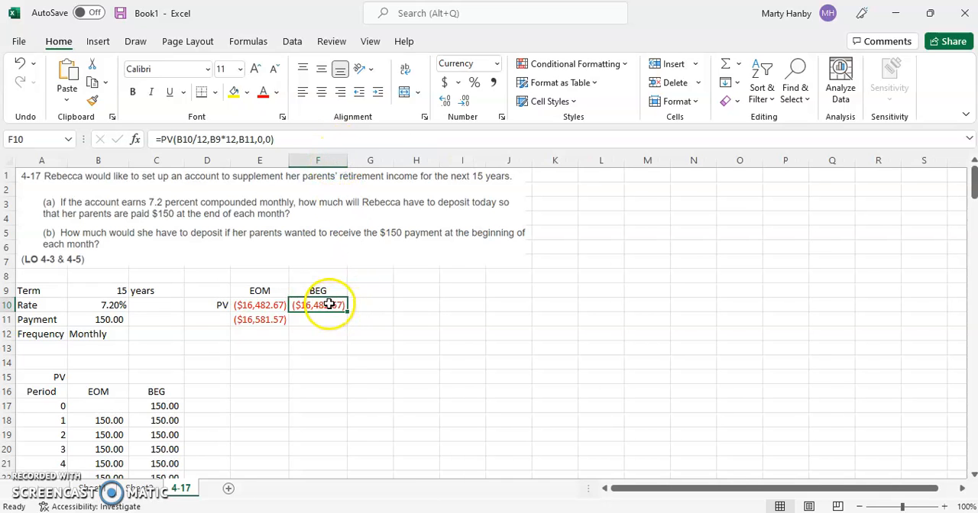
# Step: Change the type argument of the PV formula in F10 to 1 for beginning-of-period payments
pyautogui.click(269, 139)
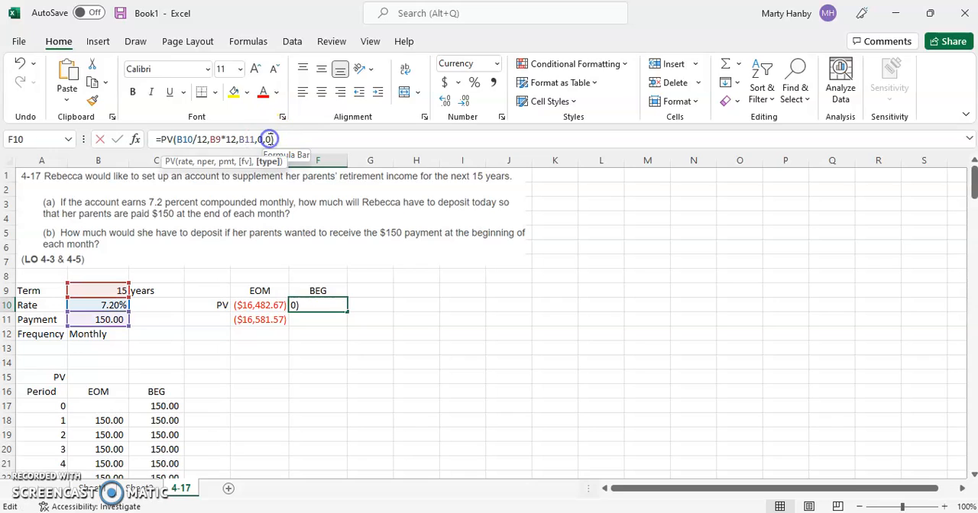
pyautogui.press('BackSpace')
pyautogui.write('1')
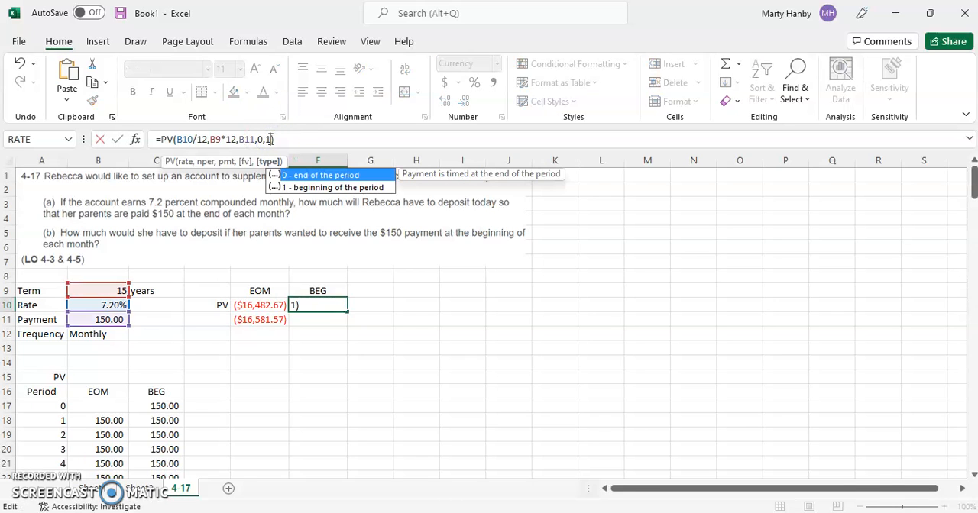
pyautogui.press('Return')
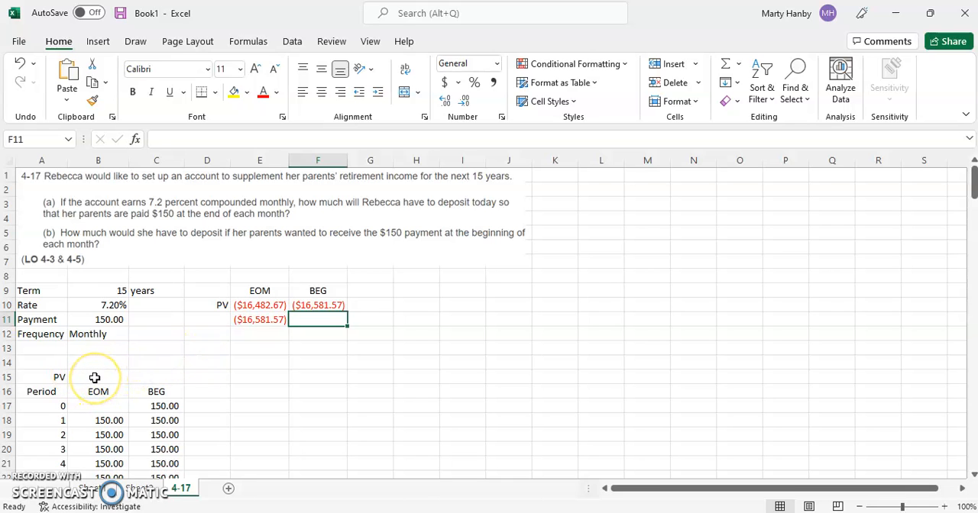
# Step: Start an NPV formula in B15 for the EOM payments, using B10/12 as the monthly rate
pyautogui.scroll(-20, 95, 377)
pyautogui.scroll(-20, 95, 378)
pyautogui.scroll(-17, 95, 377)
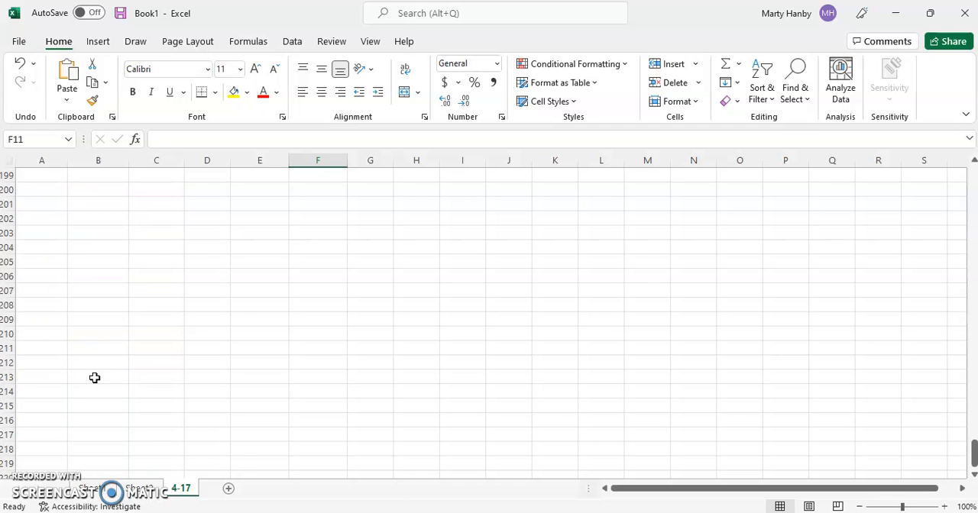
pyautogui.scroll(4, 95, 377)
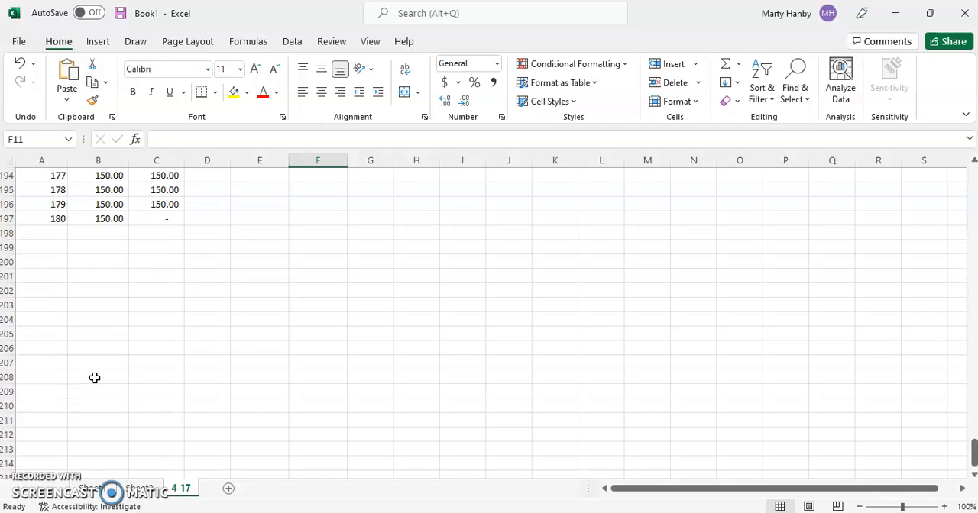
pyautogui.scroll(20, 95, 377)
pyautogui.scroll(17, 94, 377)
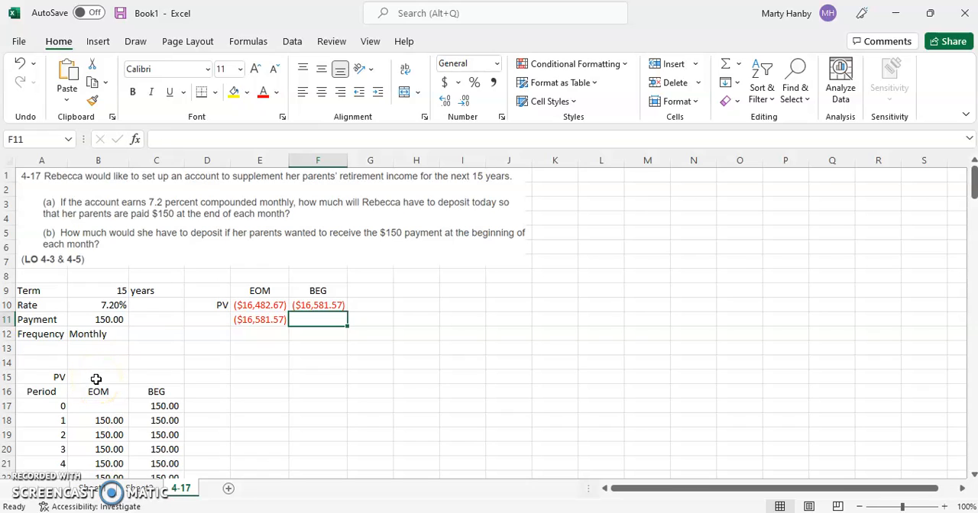
pyautogui.click(96, 380)
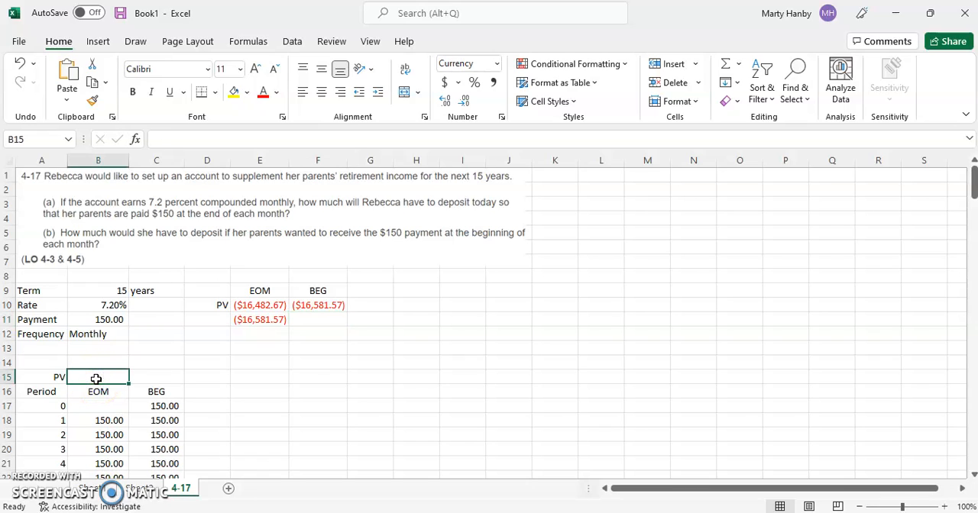
pyautogui.write('=')
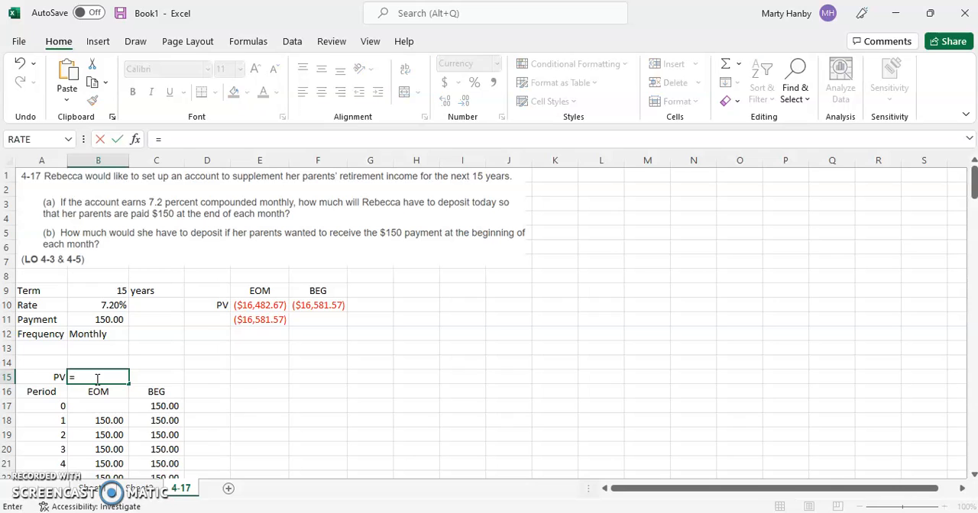
pyautogui.write('npv(')
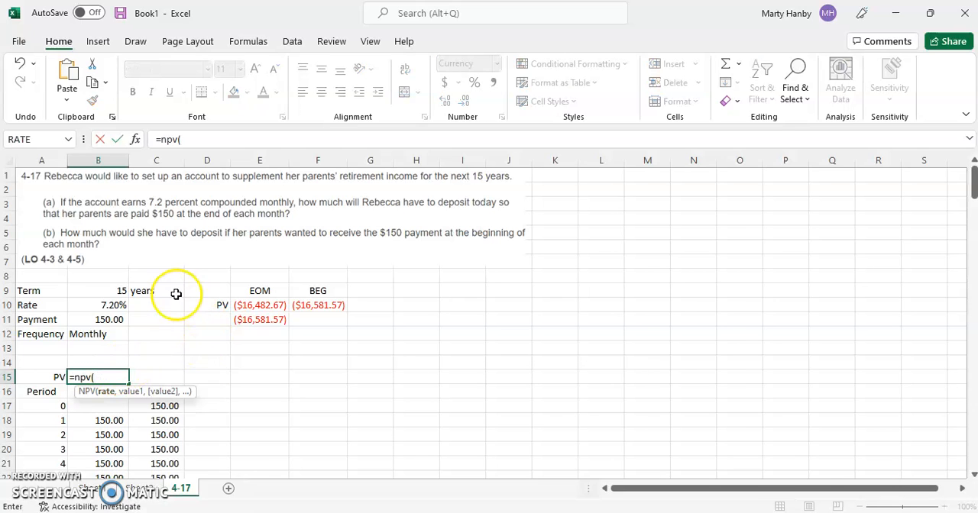
pyautogui.click(105, 306)
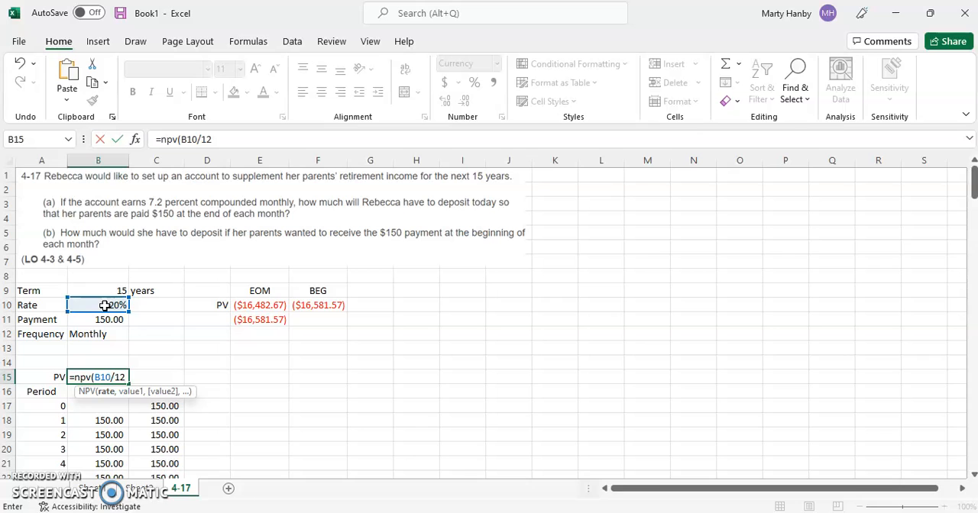
pyautogui.write('/12,')
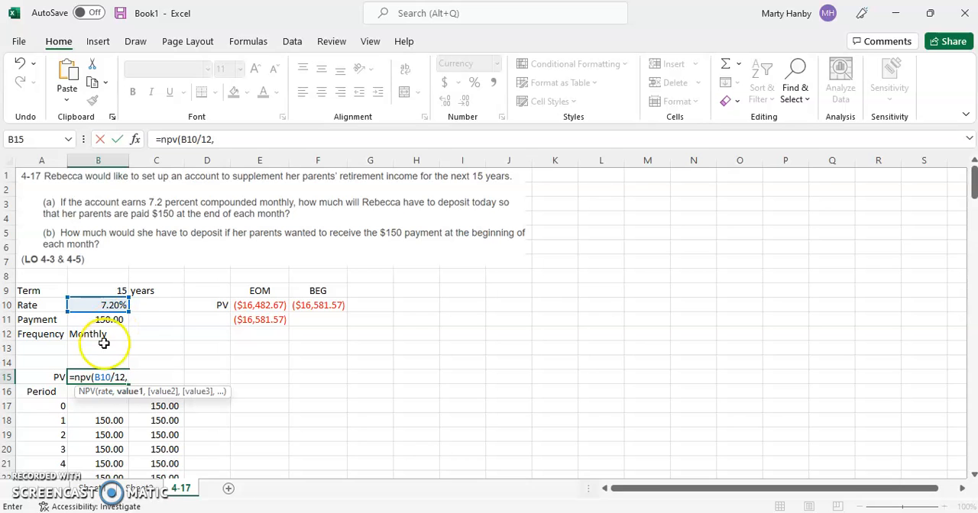
# Step: Complete the NPV formula in B15 with the EOM payments B18:B197 as its values
pyautogui.click(111, 422)
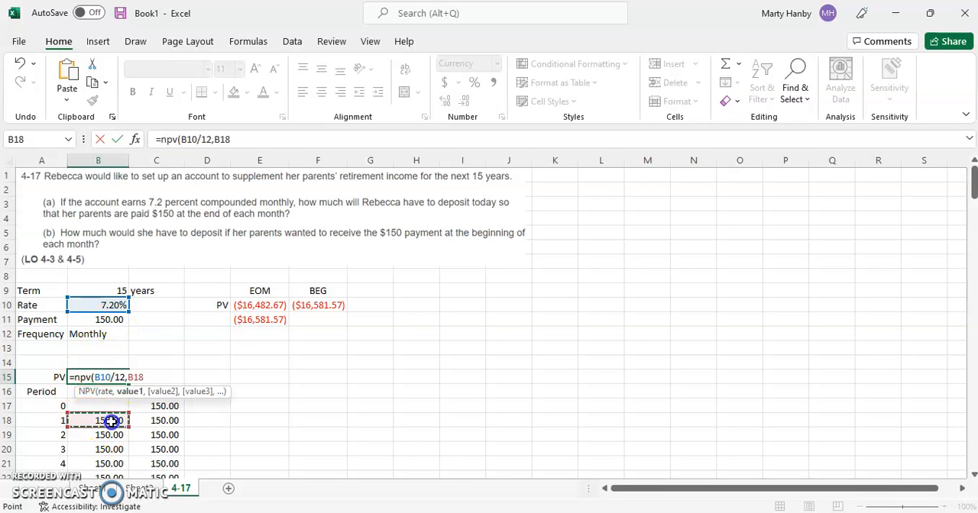
pyautogui.moveTo(111, 422); pyautogui.dragTo(103, 443)
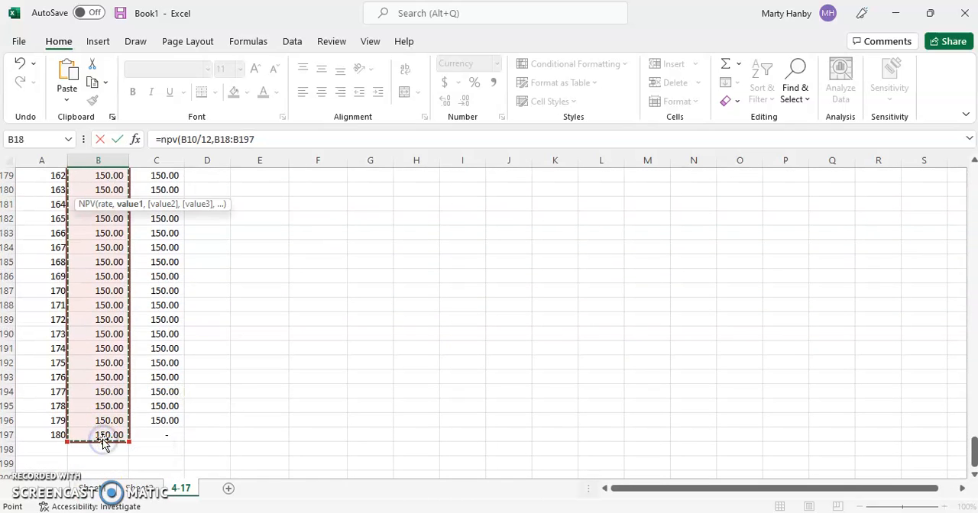
pyautogui.write(')')
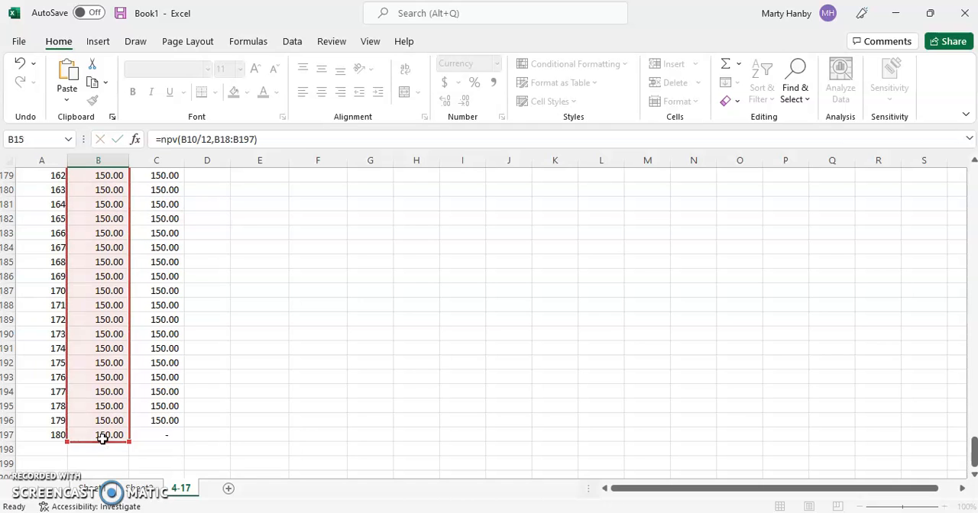
pyautogui.press('Return')
pyautogui.press('Up')
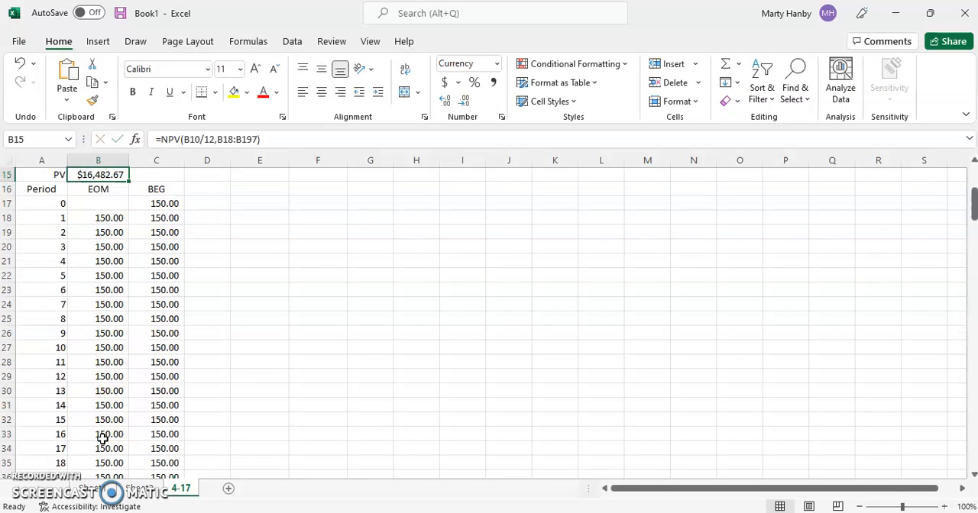
pyautogui.press('Up')
pyautogui.press('Down')
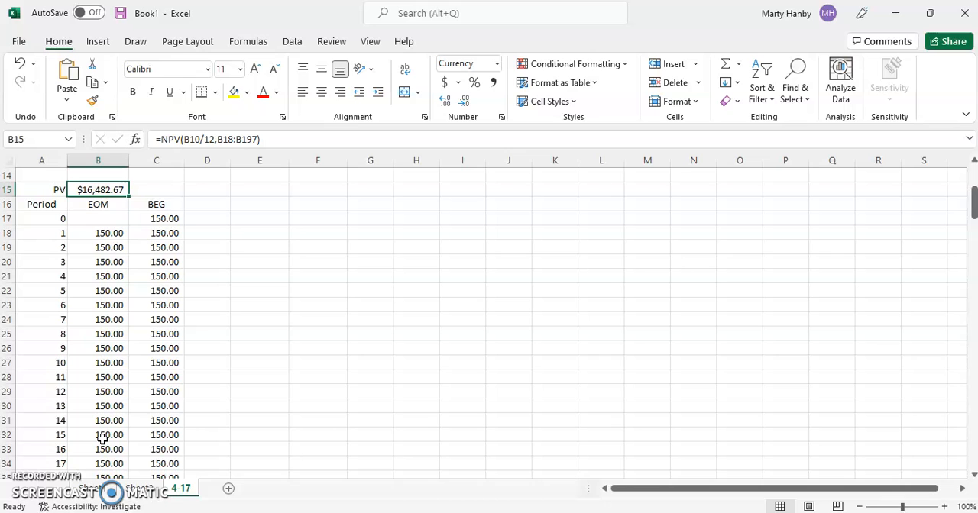
pyautogui.press('Up')
pyautogui.press('Up')
pyautogui.press('Up')
pyautogui.press('Up')
pyautogui.press('Up')
pyautogui.press('Up')
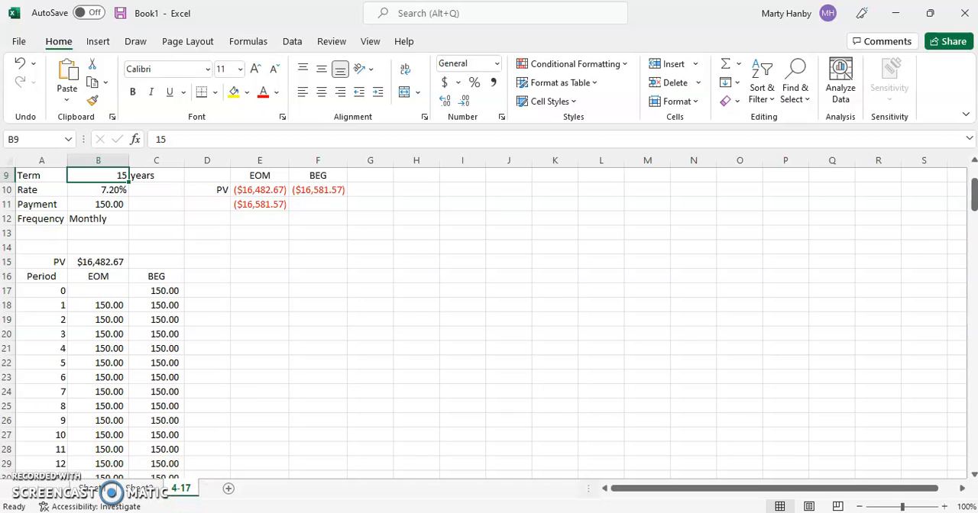
# Step: Make the rate reference absolute as $B$10 in B15's NPV formula and fill the formula across into C15
pyautogui.click(104, 263)
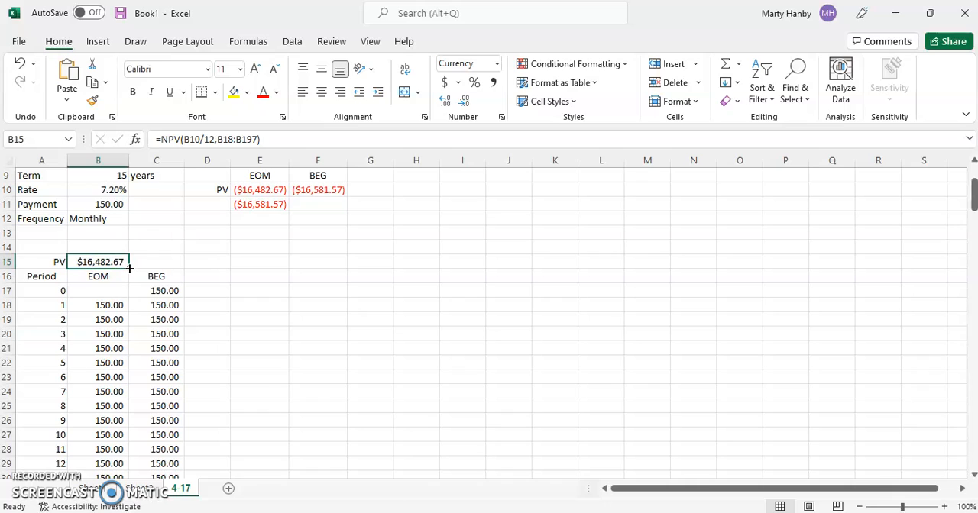
pyautogui.click(195, 139)
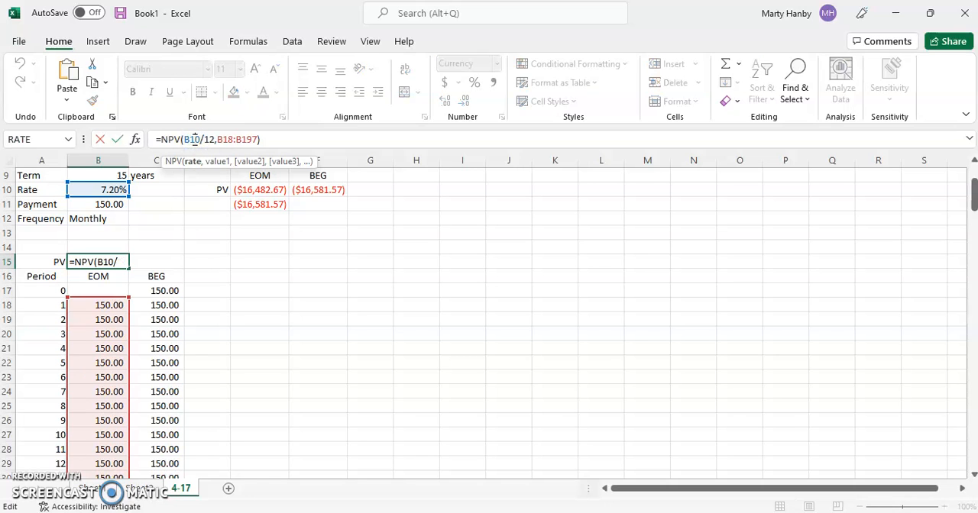
pyautogui.press('F4')
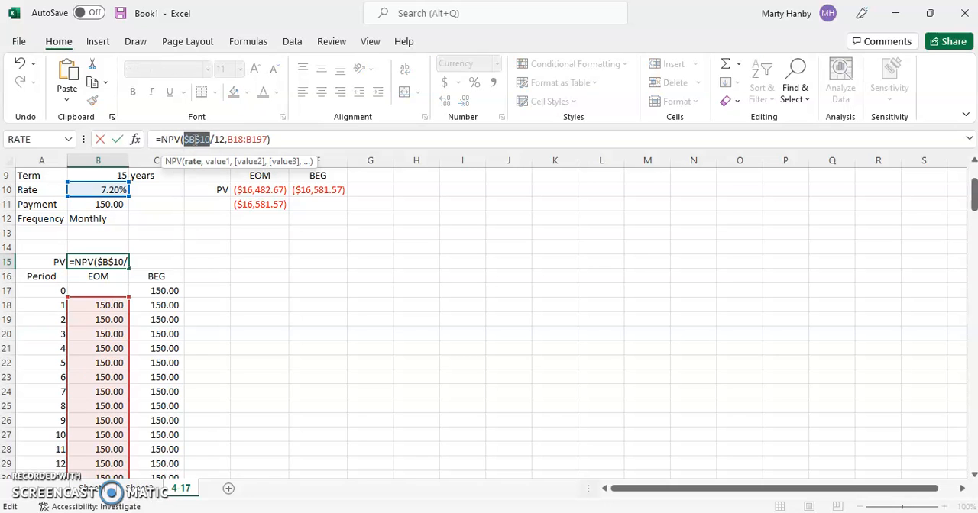
pyautogui.press('Return')
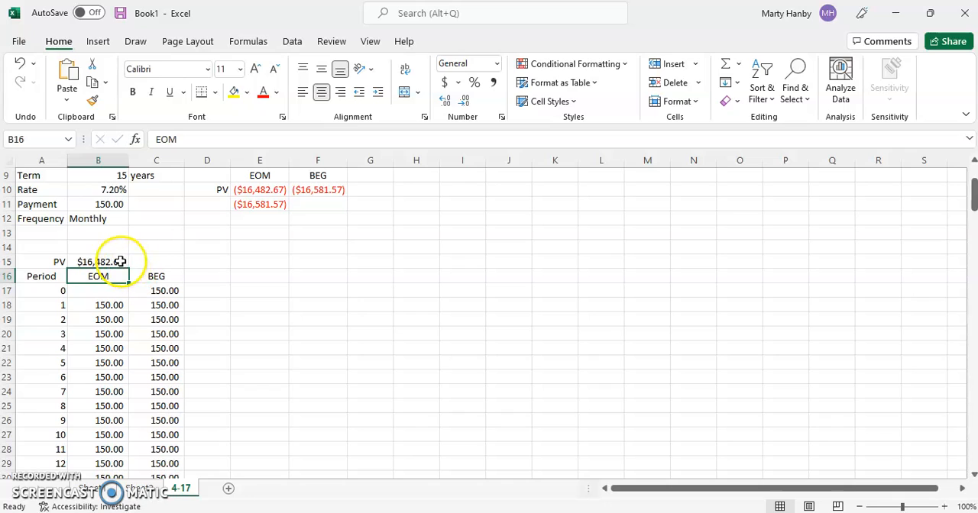
pyautogui.click(120, 262)
pyautogui.moveTo(128, 271); pyautogui.dragTo(180, 264)
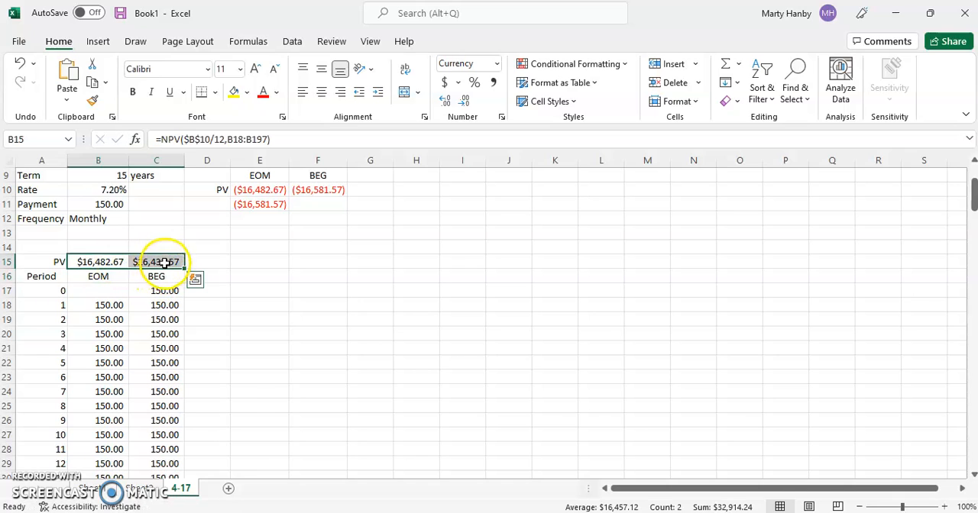
# Step: Add the period 0 payment in C17 to the end of the NPV formula in C15
pyautogui.click(159, 263)
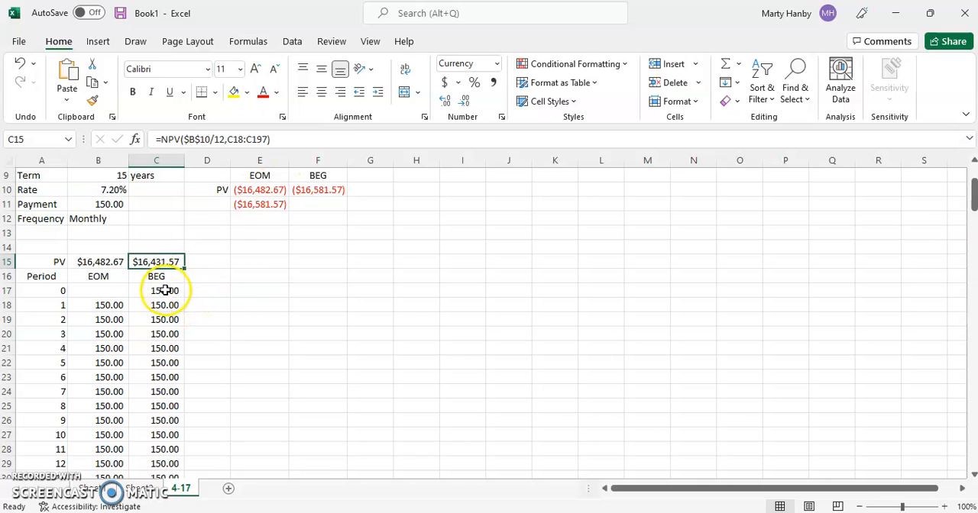
pyautogui.click(277, 139)
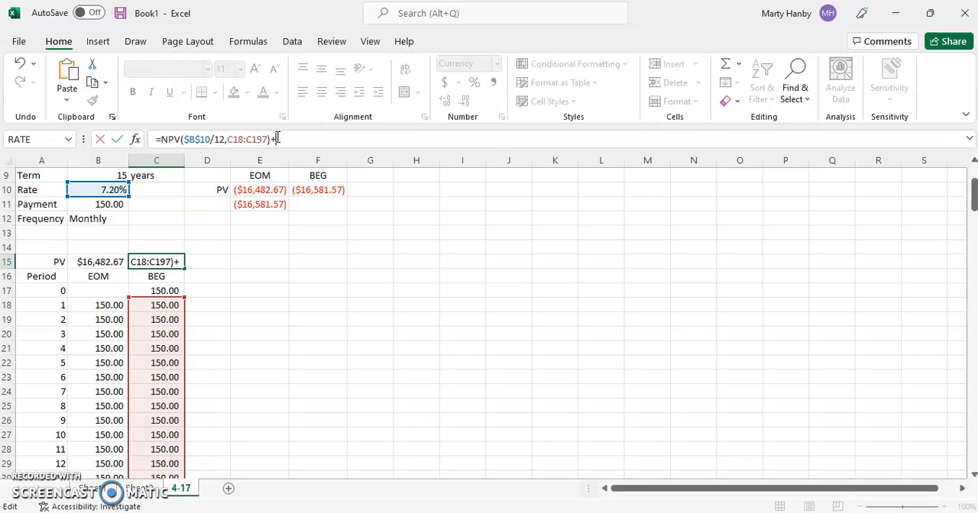
pyautogui.click(168, 290)
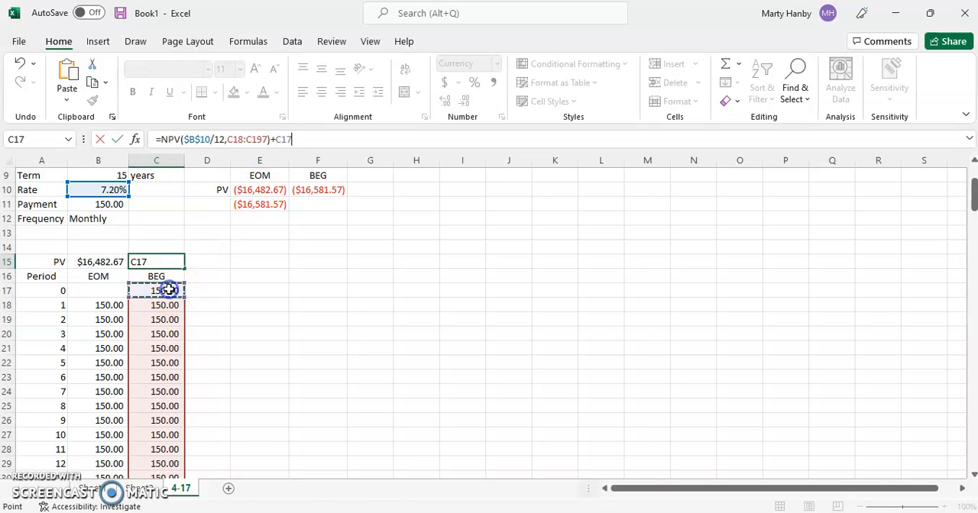
pyautogui.press('Return')
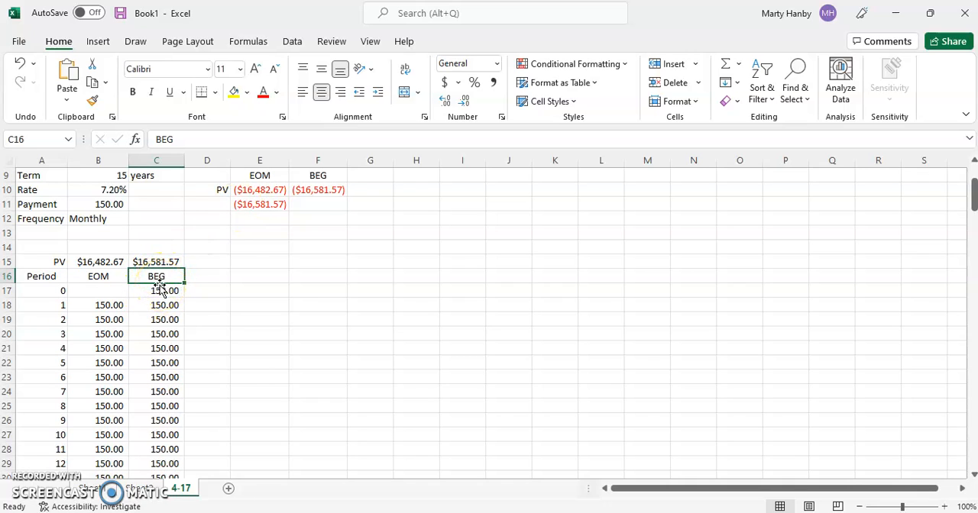
# Step: Examine the EOM and BEG payment columns of the schedule through period 180
pyautogui.scroll(-19, 156, 299)
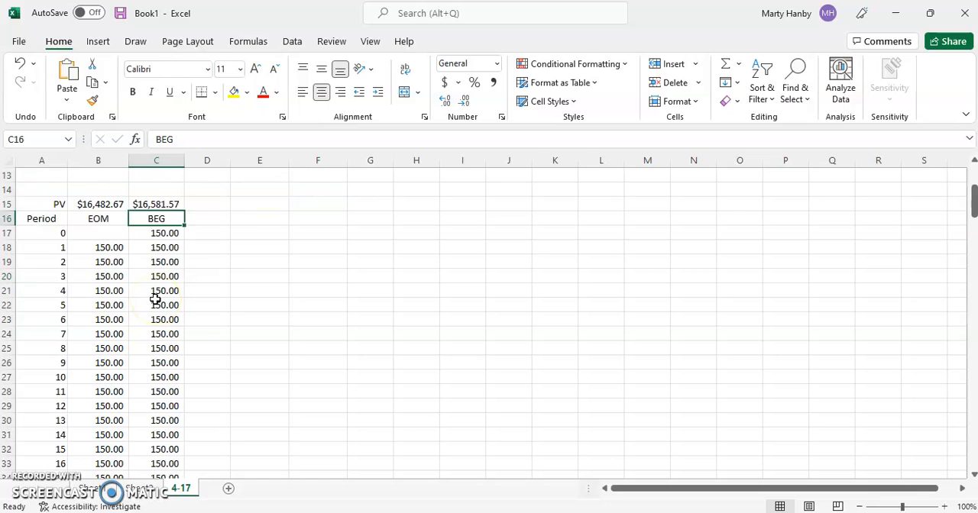
pyautogui.scroll(-20, 155, 300)
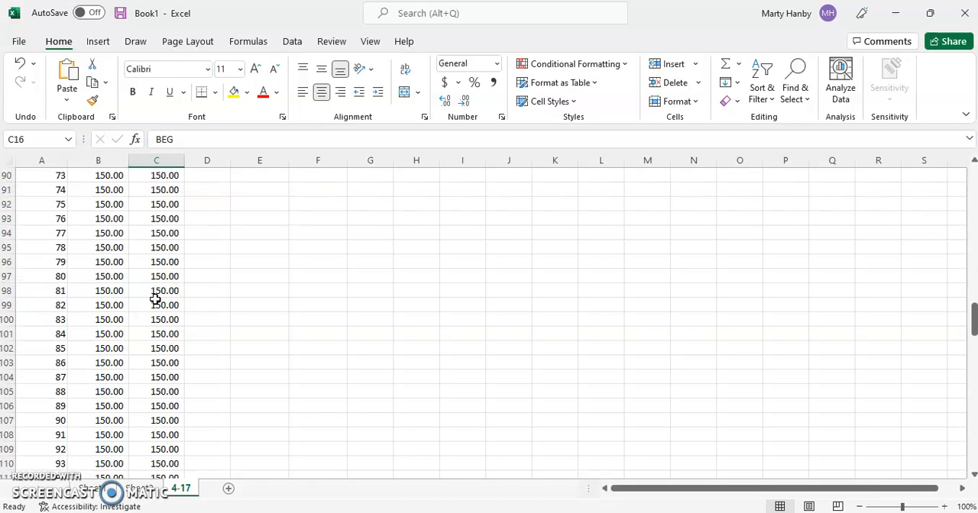
pyautogui.scroll(-18, 156, 300)
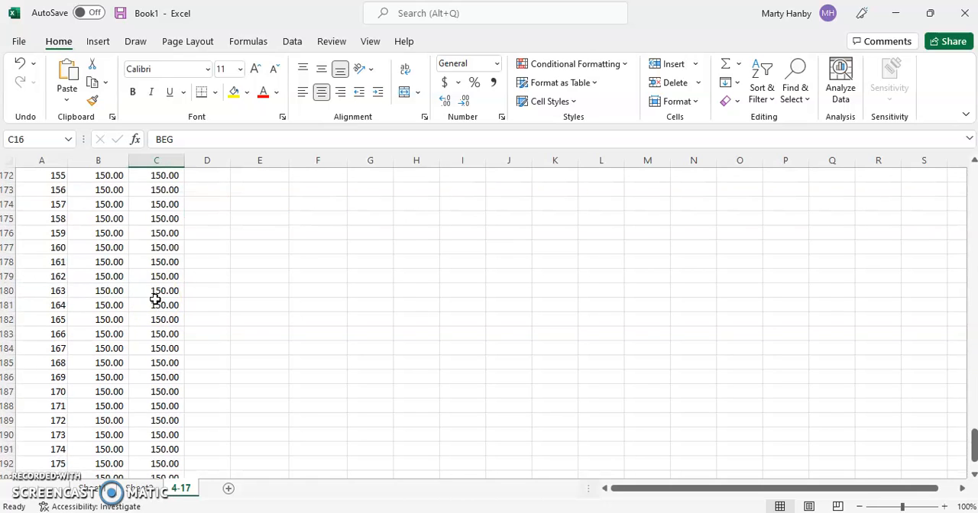
pyautogui.scroll(9, 155, 300)
pyautogui.scroll(-3, 155, 300)
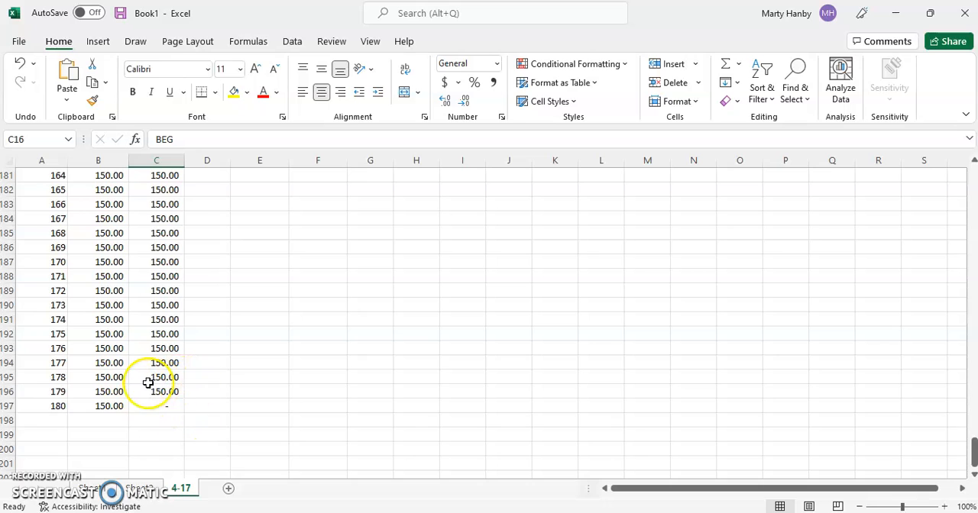
pyautogui.scroll(20, 149, 383)
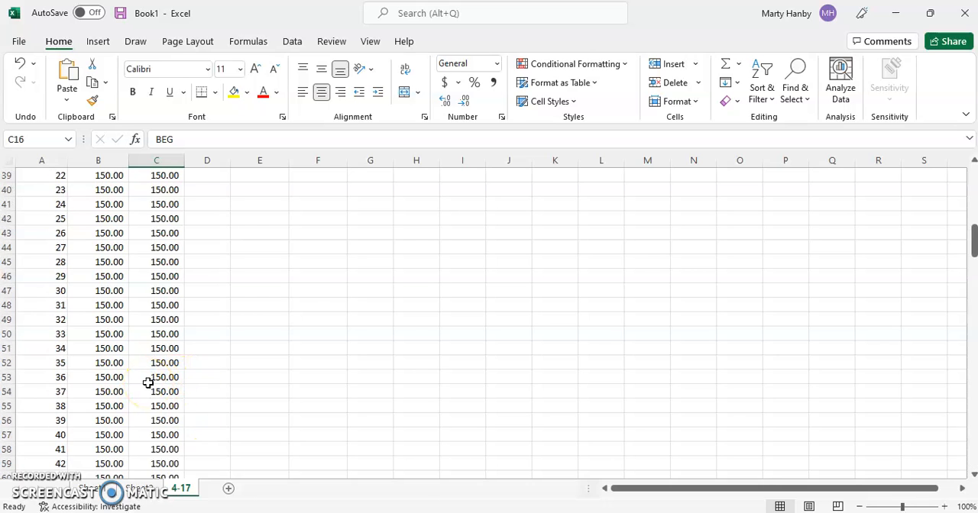